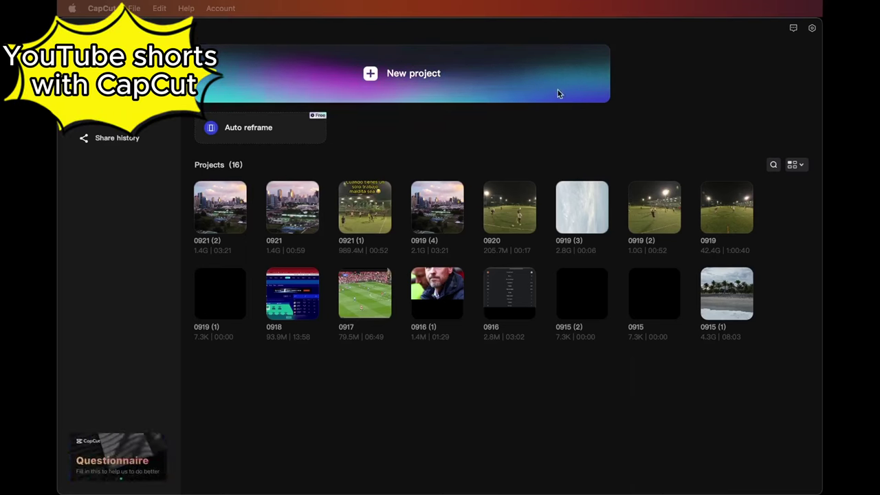
Start a new CapCut project, 0921 (3), and import the 3:20 sunset skyline video into its media
left_click(465, 87)
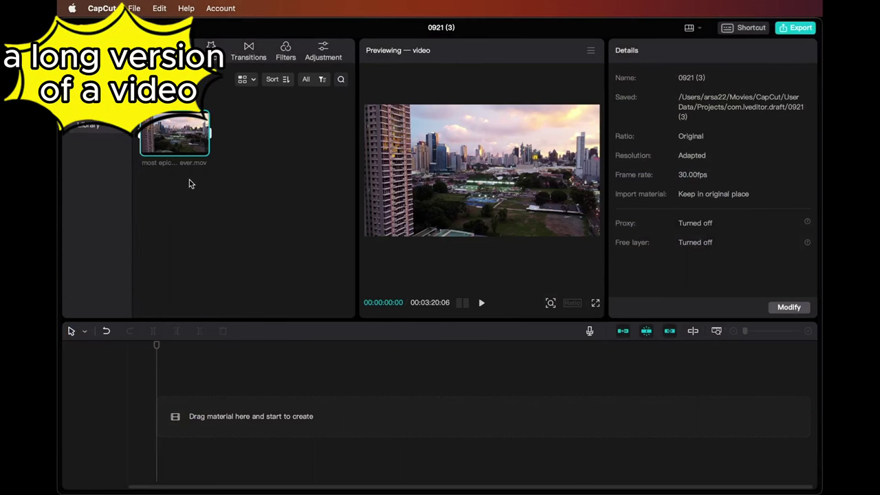
Place the sunset clip on the timeline and switch the project ratio to vertical 9:16
left_click_drag(180, 138, 186, 416)
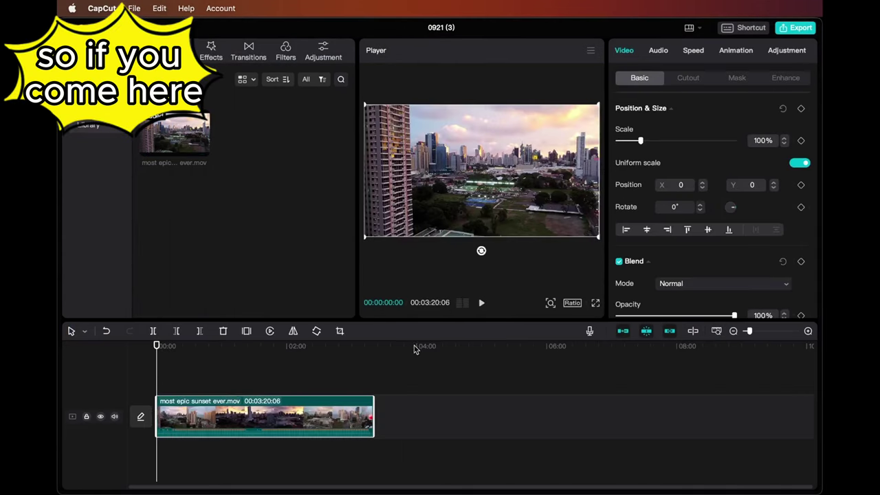
left_click(573, 304)
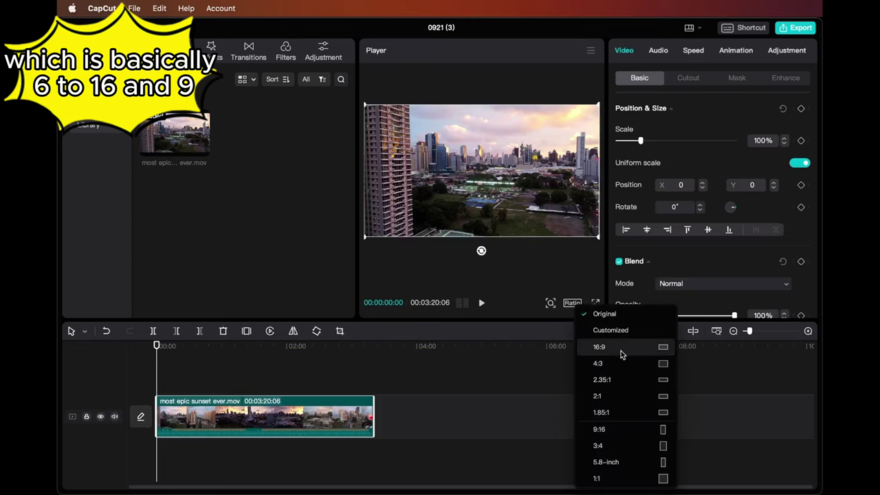
left_click(615, 431)
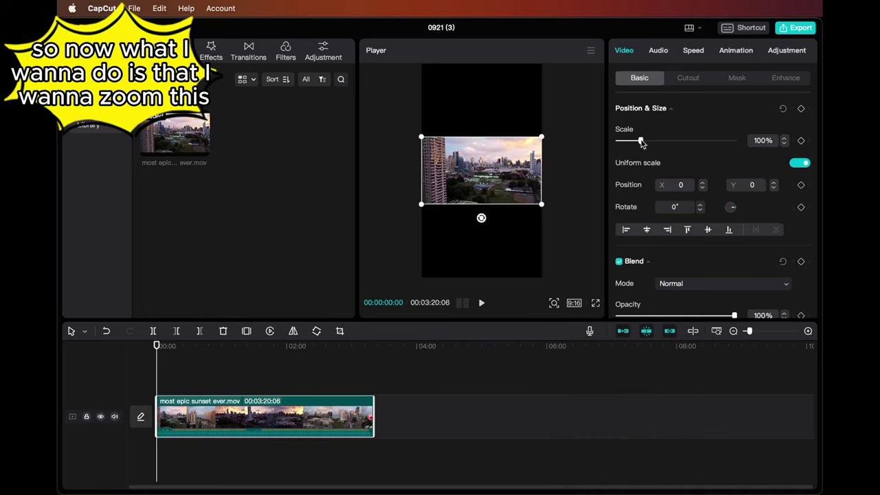
Drag the Scale slider up to about 319% so the clip fills the 9:16 frame
left_click_drag(640, 142, 693, 141)
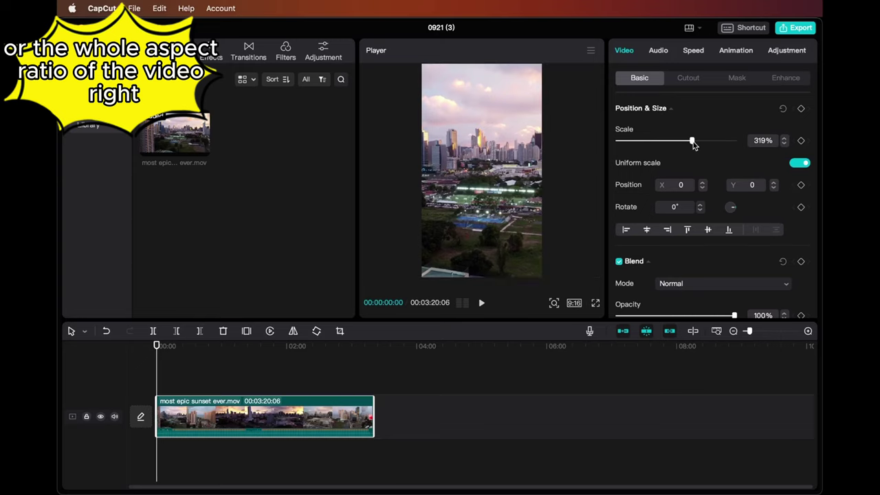
Play the clip, stop at 00:00:04:08 and split it there, leaving a 3:15:28 remainder
left_click(481, 303)
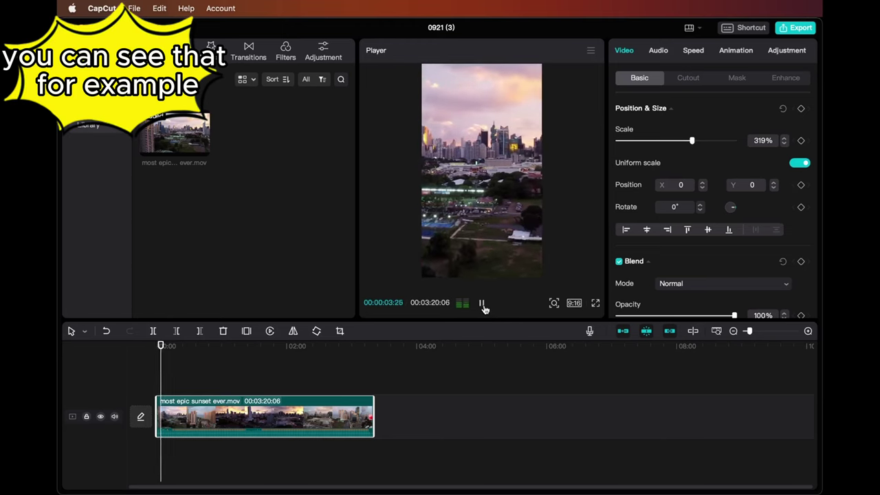
left_click(482, 303)
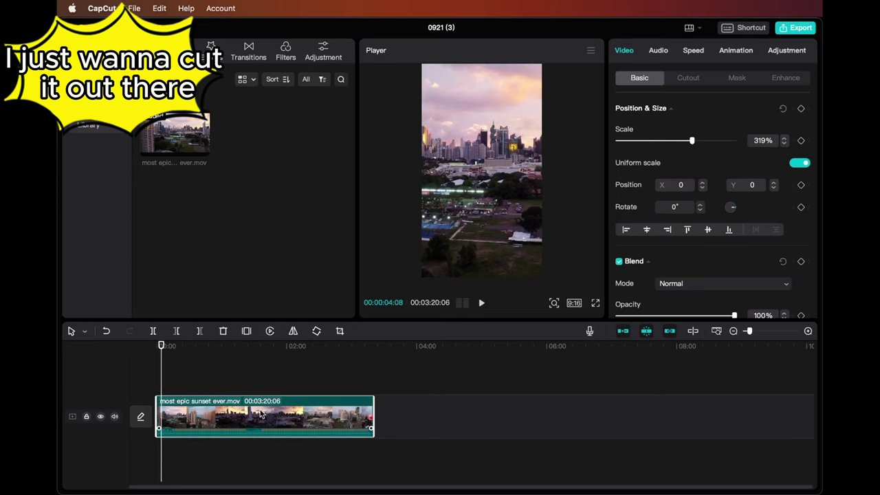
key("q")
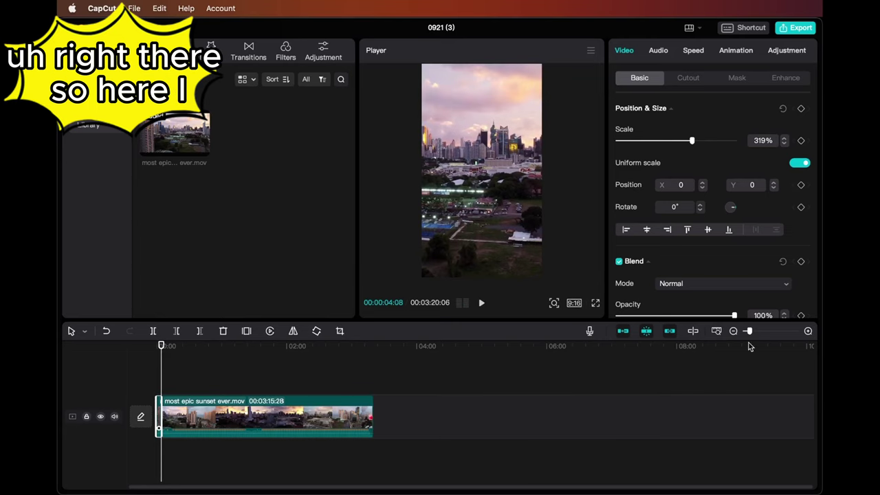
left_click(808, 330)
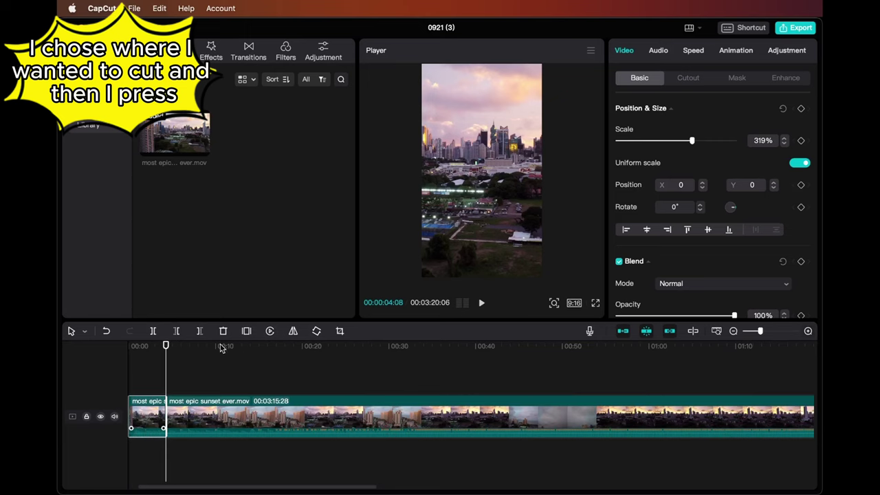
scroll(166, 345, "left", 2)
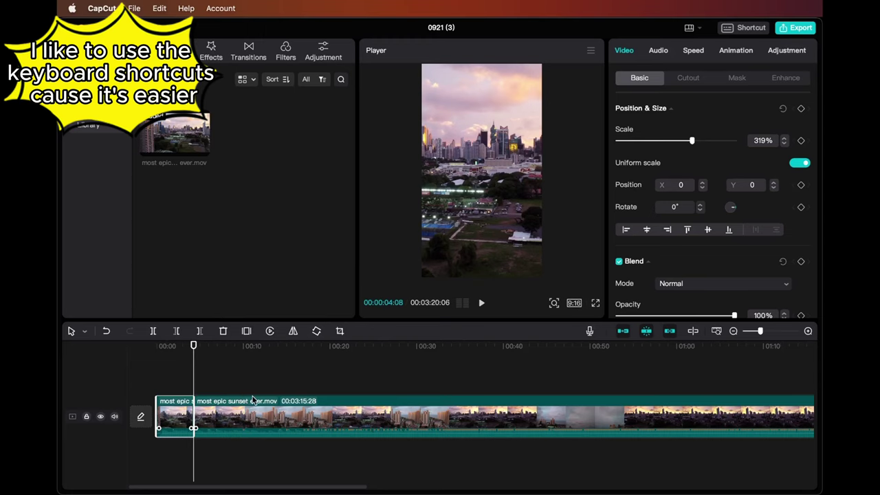
Split the clip at about 19 seconds and again around 15 seconds
left_click_drag(194, 345, 327, 351)
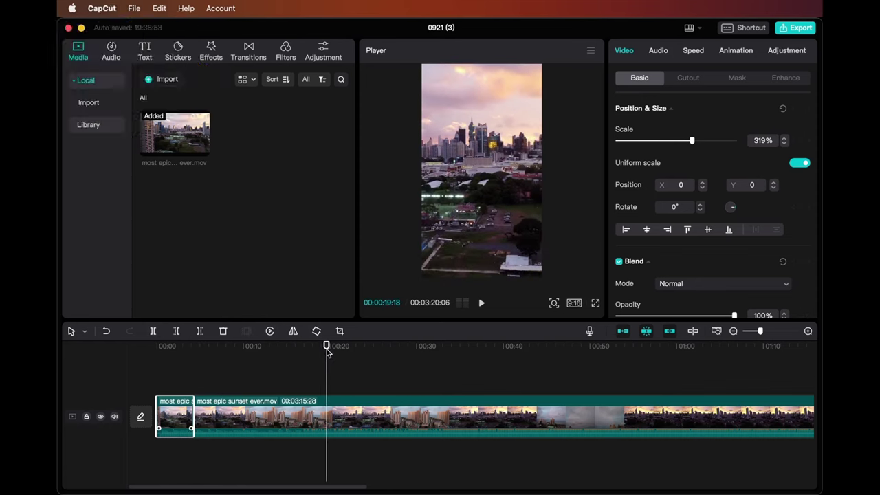
key("super+b")
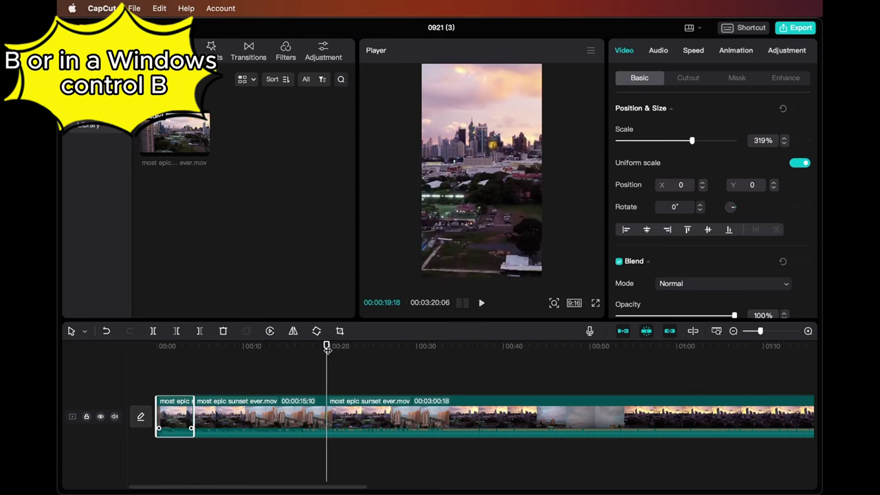
left_click_drag(327, 348, 244, 344)
key("super+b")
key("super+b")
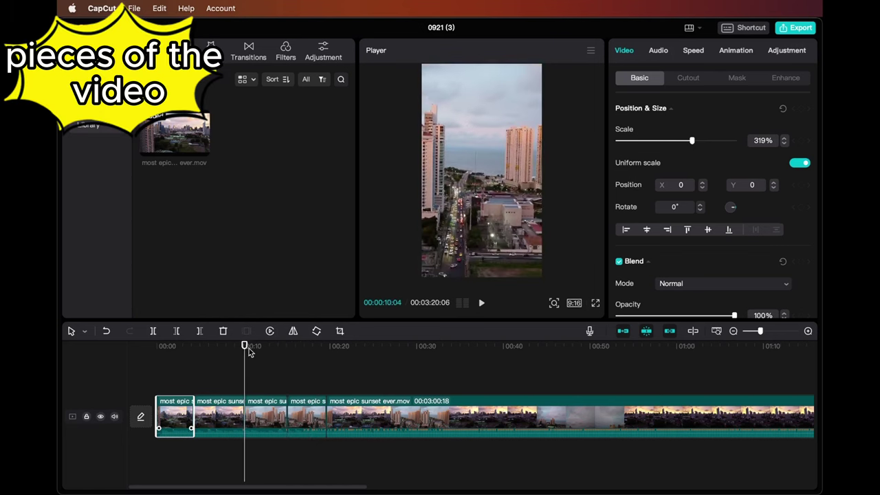
Undo the recent splits until the clip is one unbroken 3:20:06 piece
left_click_drag(246, 346, 340, 359)
key("super+z")
key("super+z")
key("super+z")
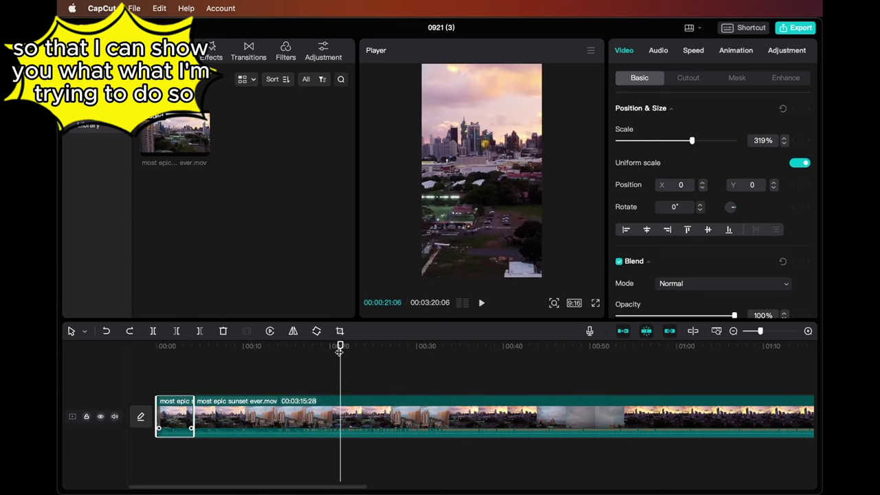
left_click_drag(340, 347, 143, 349)
key("super+z")
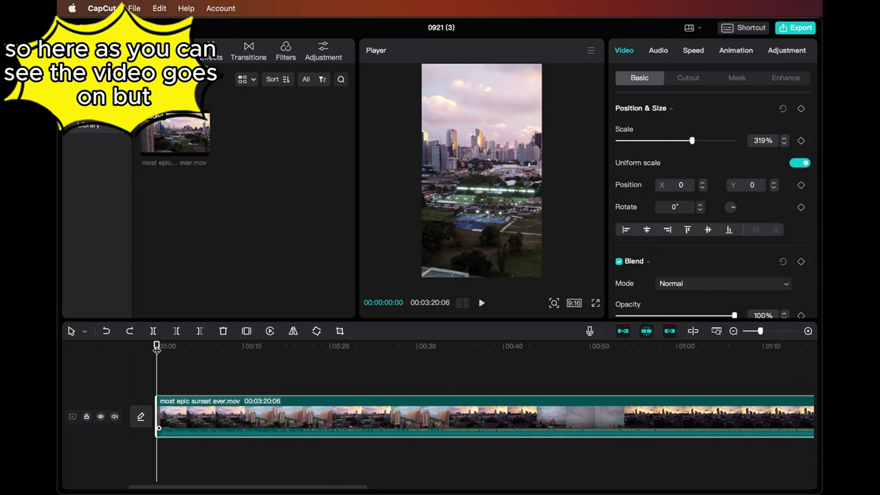
Scrub the playhead to about 11 seconds, then to about 13 seconds
left_click_drag(157, 349, 146, 404)
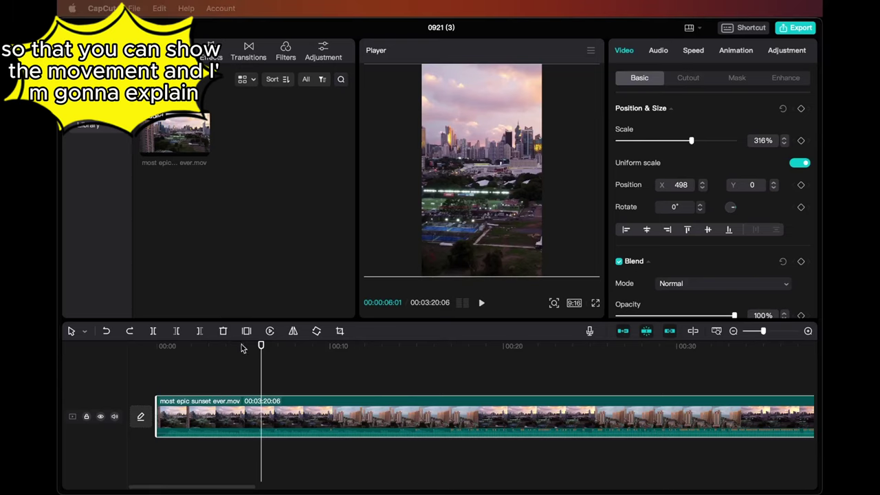
left_click_drag(260, 346, 617, 364)
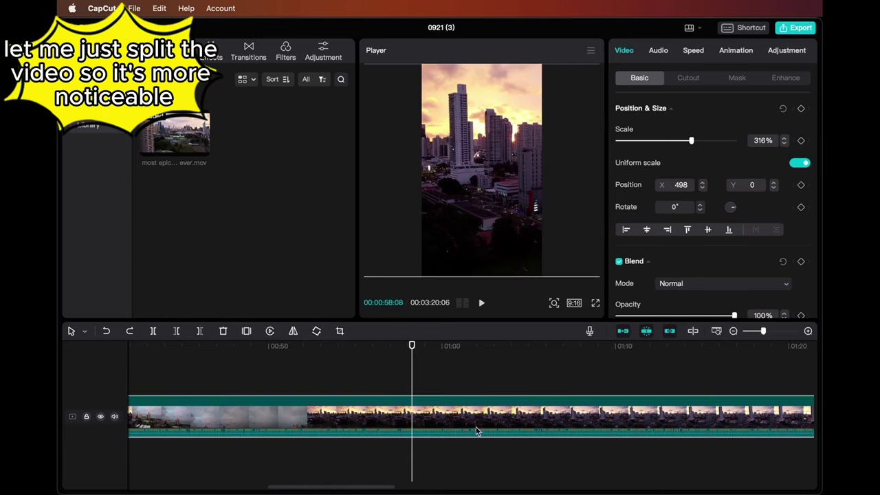
Split the clip at 58 seconds and shift the video to Position X 2333, Y 0
key("super+b")
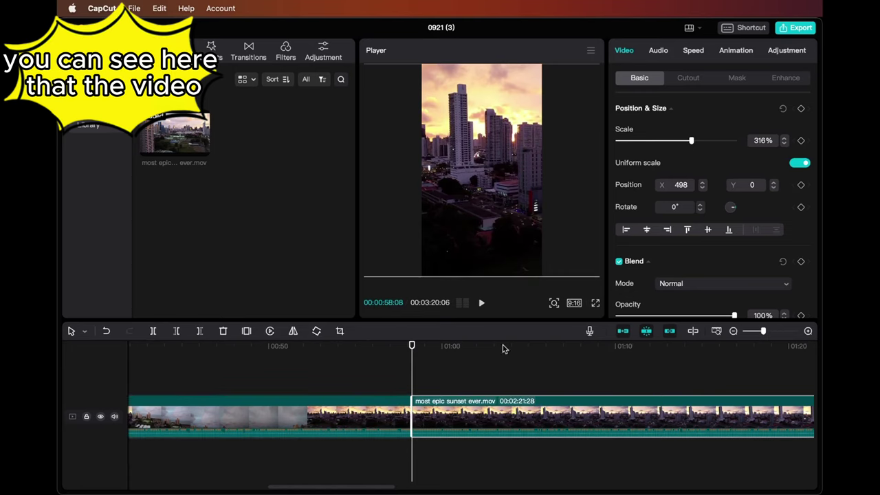
left_click_drag(452, 174, 516, 193)
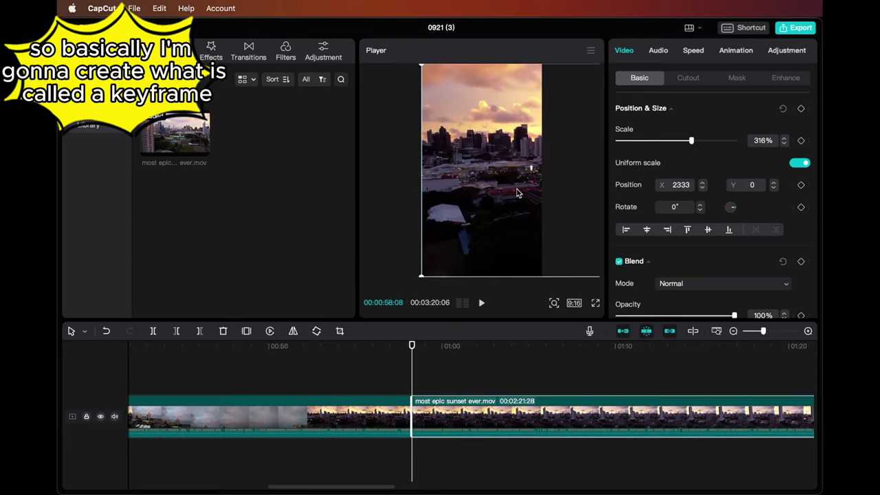
Add position keyframes at 0:58 (X 2333), 01:02:15 and about 01:10, sliding the video left
left_click(801, 184)
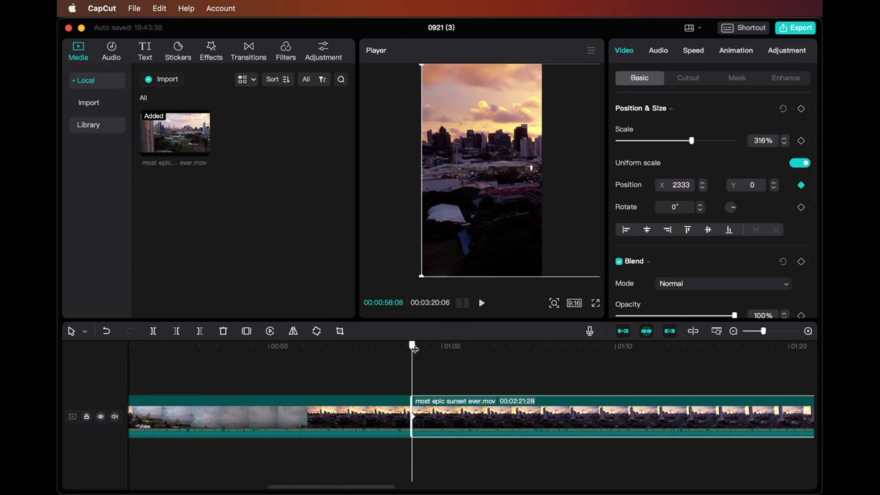
left_click_drag(412, 347, 485, 347)
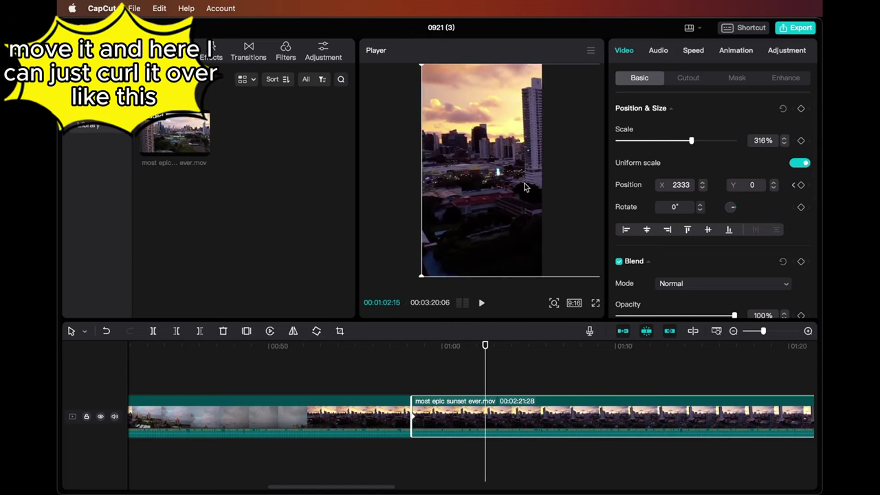
left_click_drag(521, 187, 463, 185)
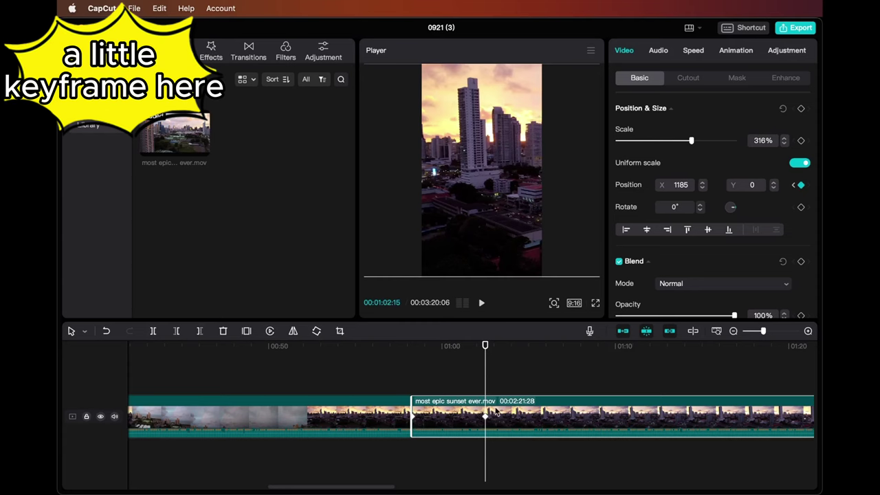
left_click_drag(485, 347, 617, 347)
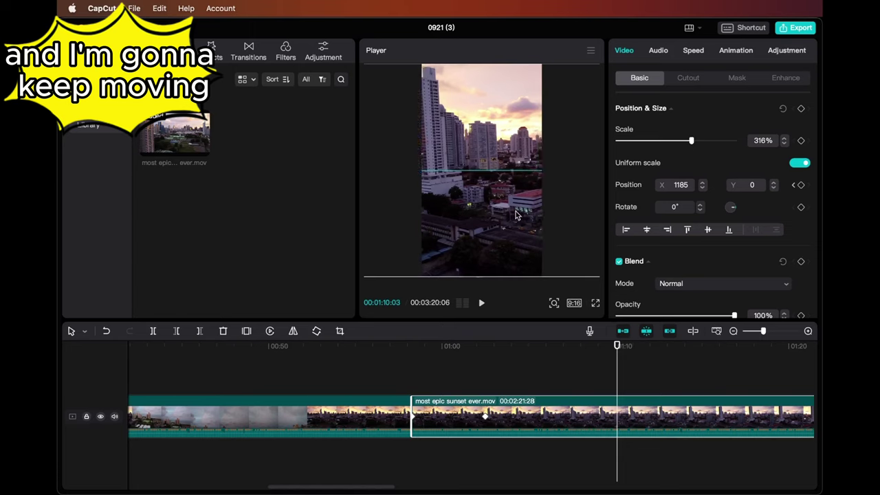
left_click_drag(523, 216, 473, 211)
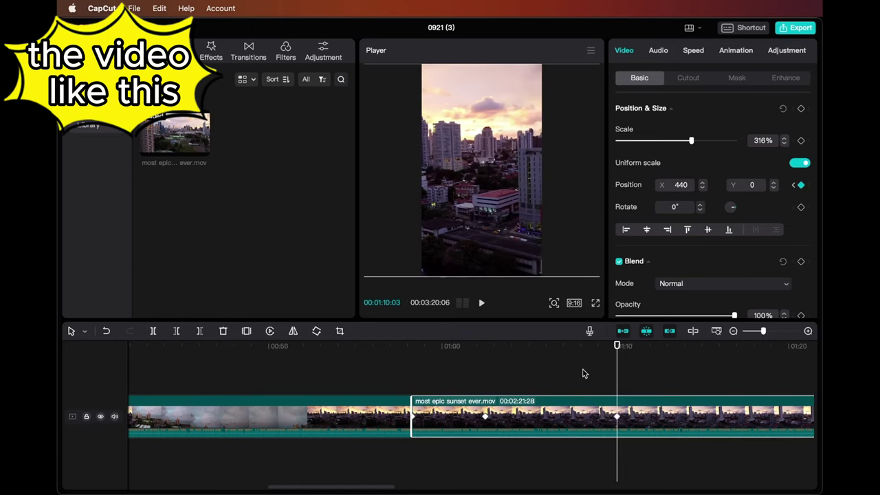
Add the final pan keyframes at 01:16:03 and 01:20:16 (X -2333), then return to the pan start
scroll(588, 368, "right", 10)
left_click_drag(266, 349, 371, 350)
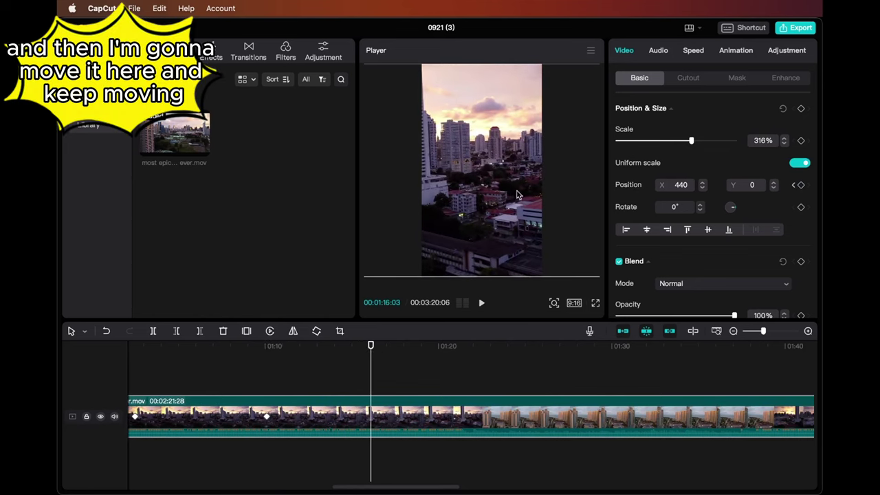
left_click_drag(490, 176, 430, 179)
left_click_drag(370, 347, 447, 347)
left_click_drag(513, 202, 443, 201)
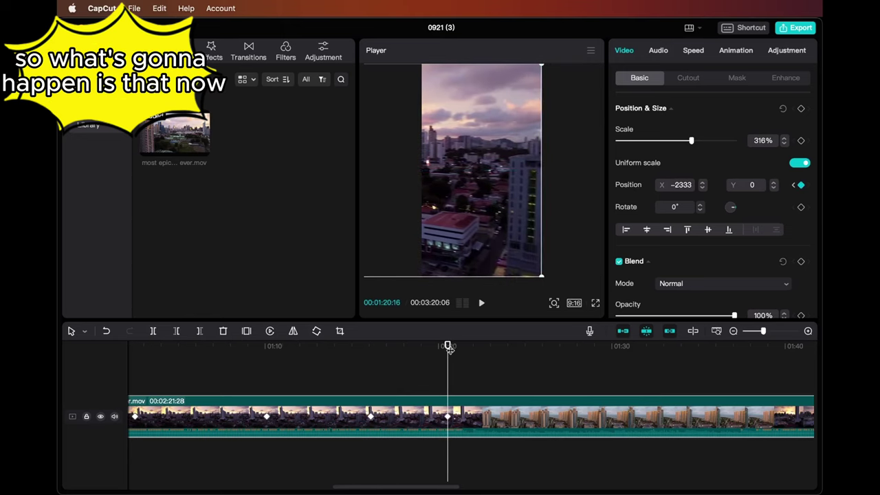
left_click_drag(448, 347, 202, 347)
scroll(200, 375, "left", 5)
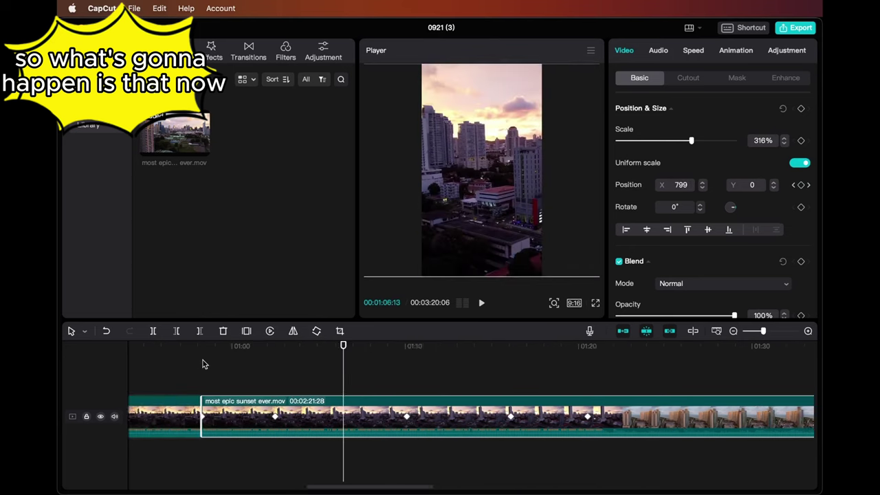
left_click_drag(412, 349, 261, 363)
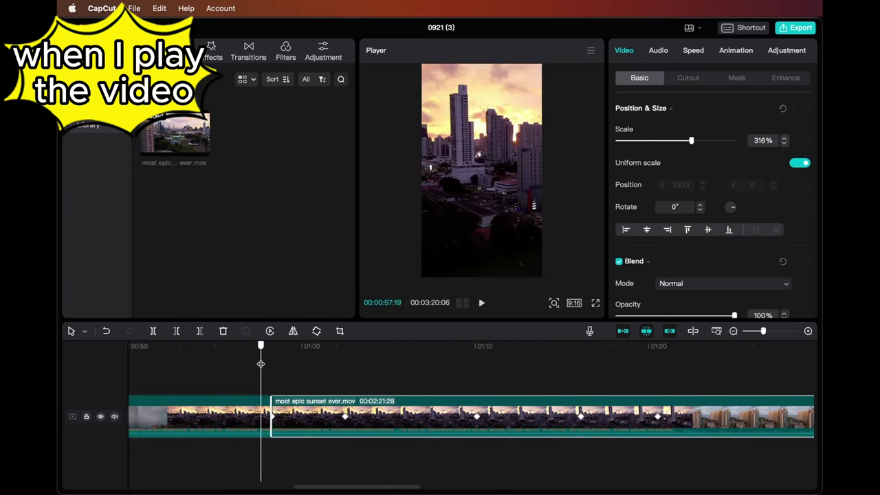
Mute the clip's audio track and play through the keyframed skyline pan to check it
left_click(112, 418)
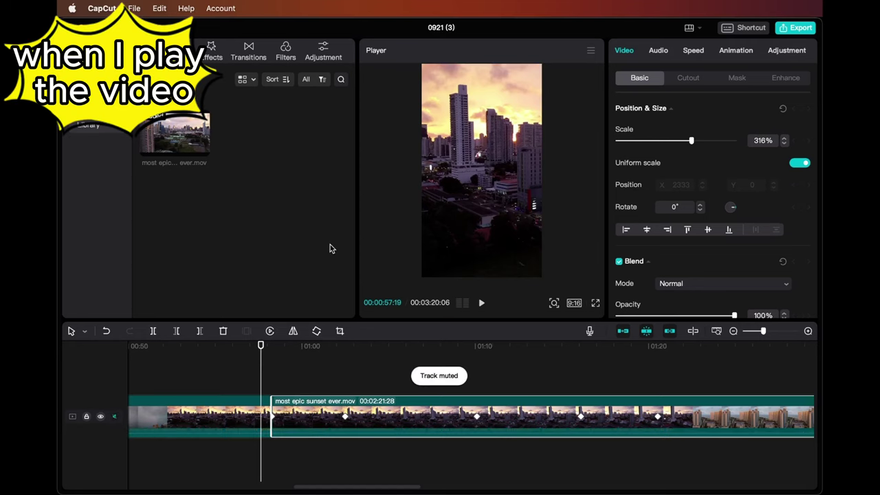
key("space")
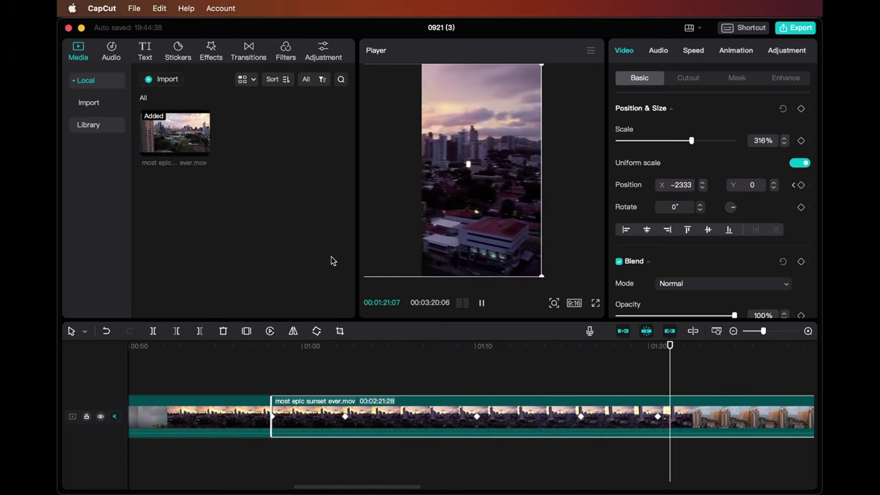
key("space")
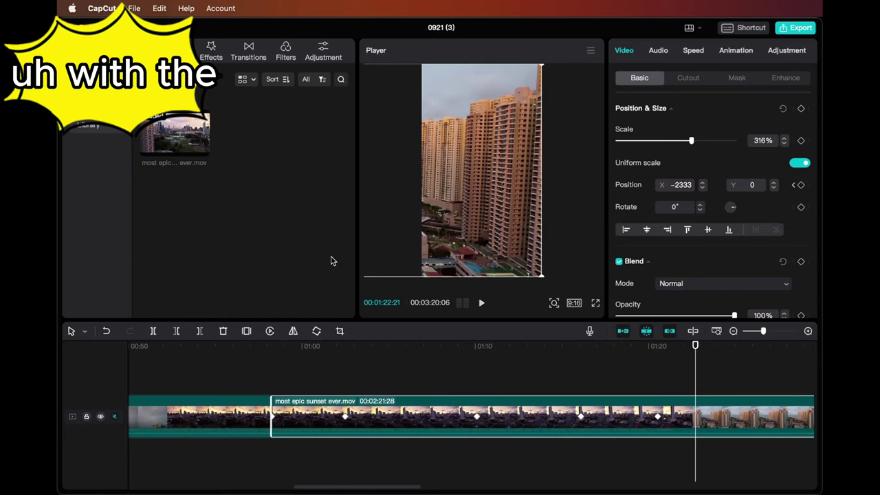
Open the aspect ratio list, confirm 9:16 is selected, and close it unchanged
left_click(573, 303)
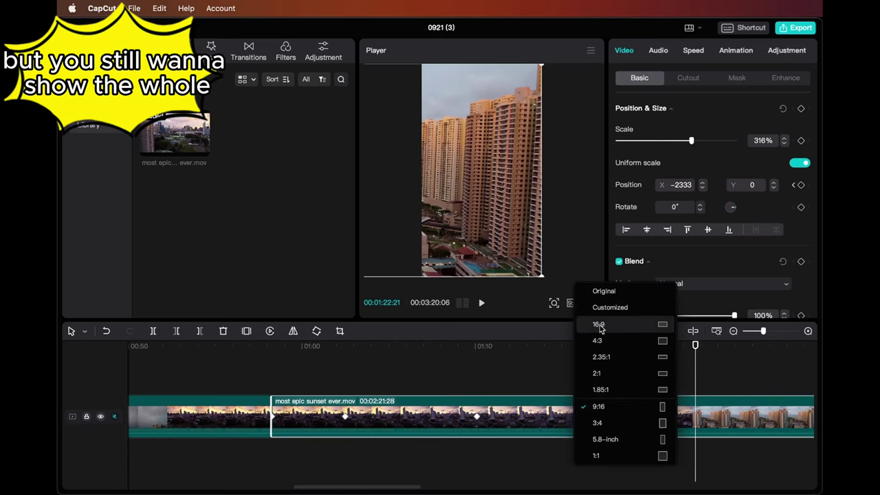
left_click(561, 223)
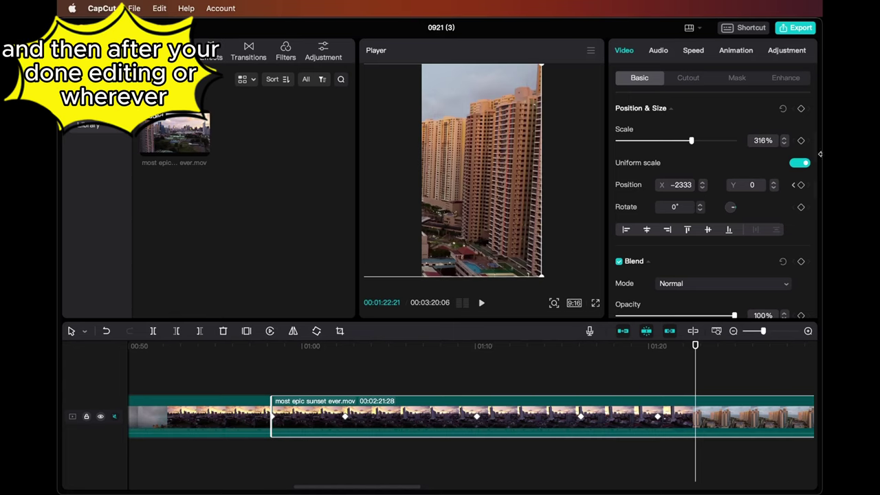
Export the panning video as a 4K H.264 mov at 30fps
left_click(794, 27)
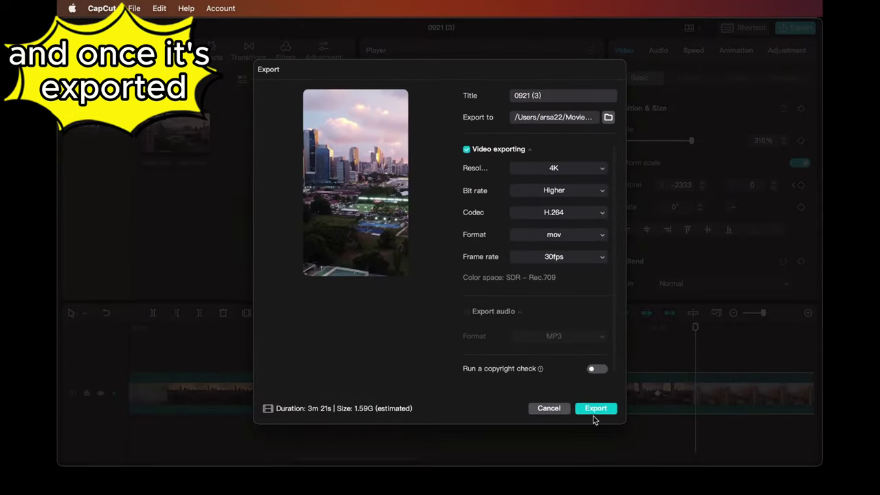
left_click(549, 408)
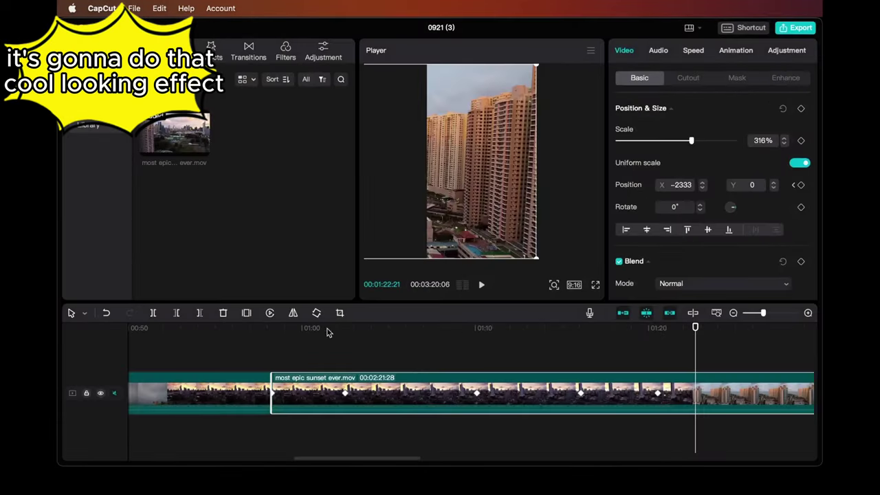